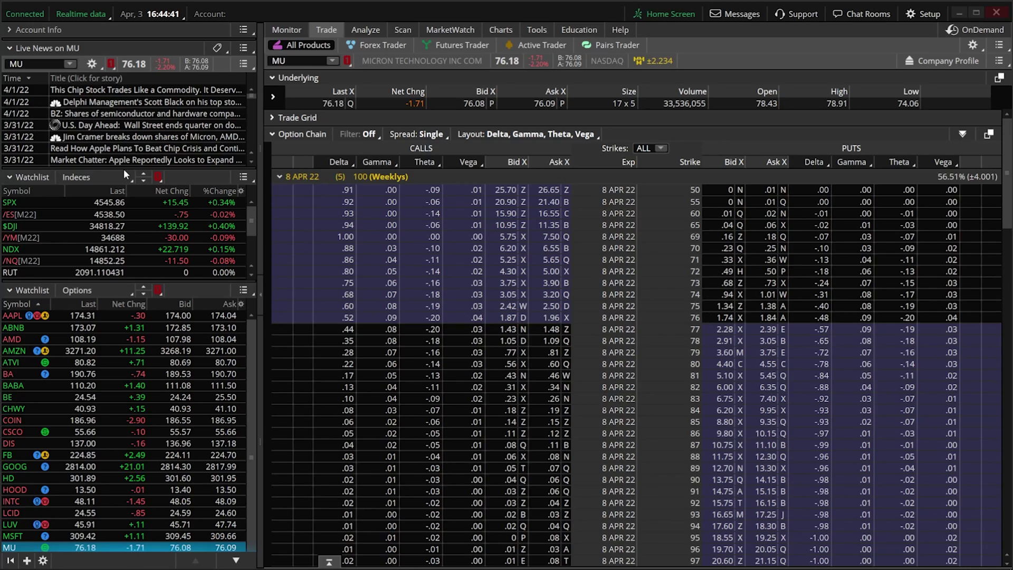
Open and discard trial buy tickets for MU stock and the 8 APR 22 77 call
{"action": "left_click", "coordinate": [540, 102]}
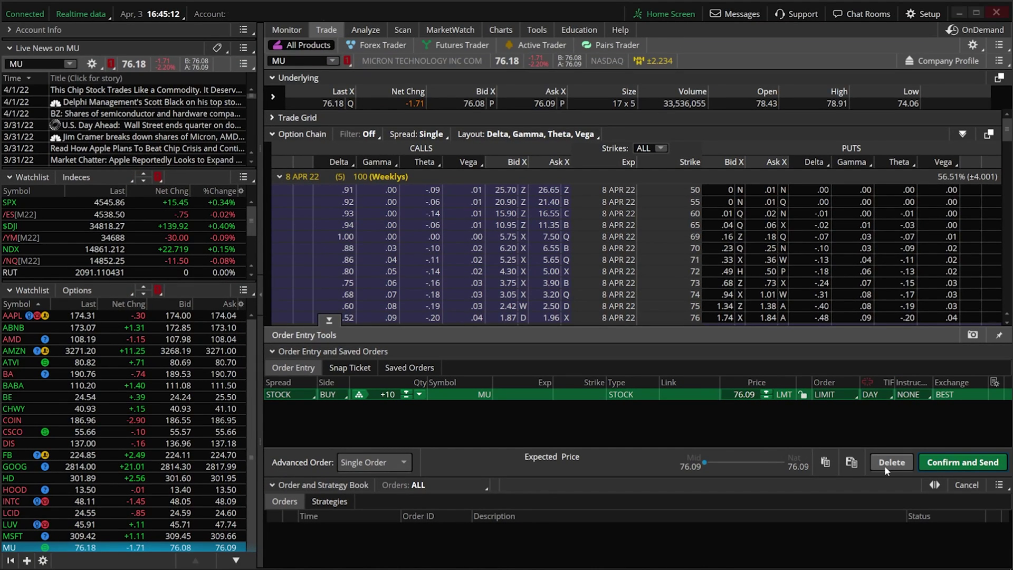
{"action": "left_click", "coordinate": [885, 465]}
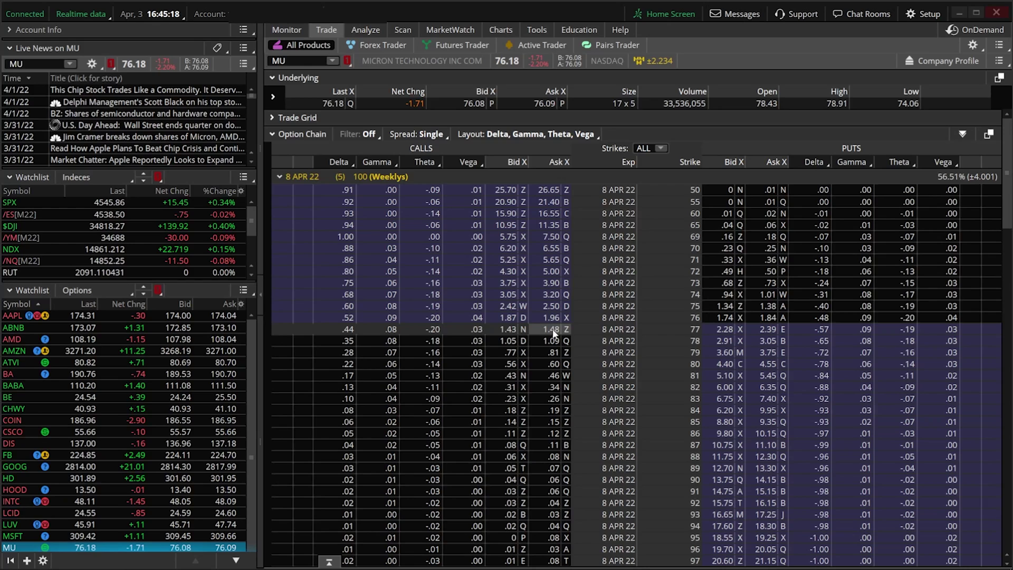
{"action": "left_click", "coordinate": [552, 330]}
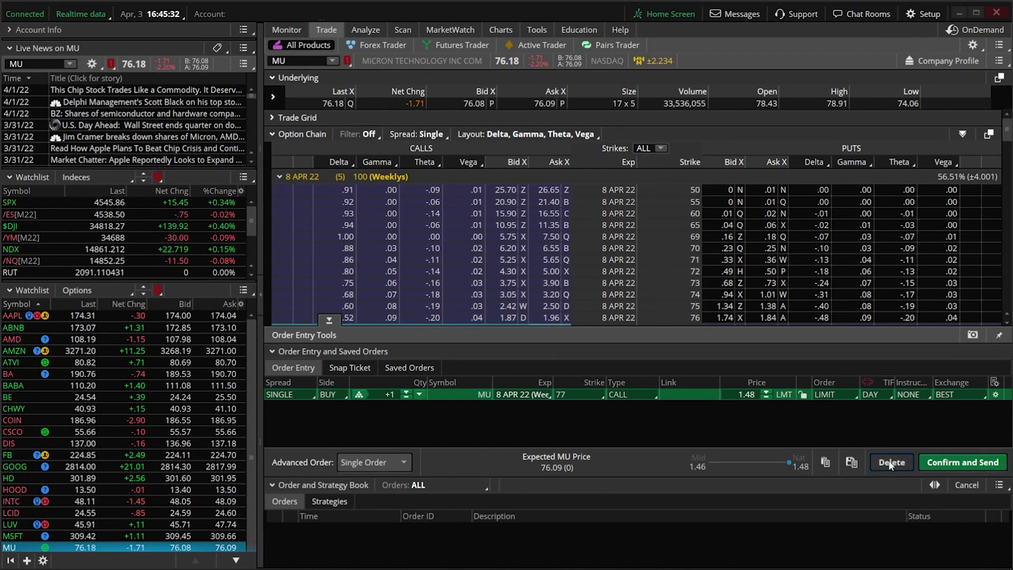
{"action": "left_click", "coordinate": [1000, 508]}
Load /ES and start a one-contract /ESM22 buy limit order at 4540.50
{"action": "left_click", "coordinate": [288, 61]}
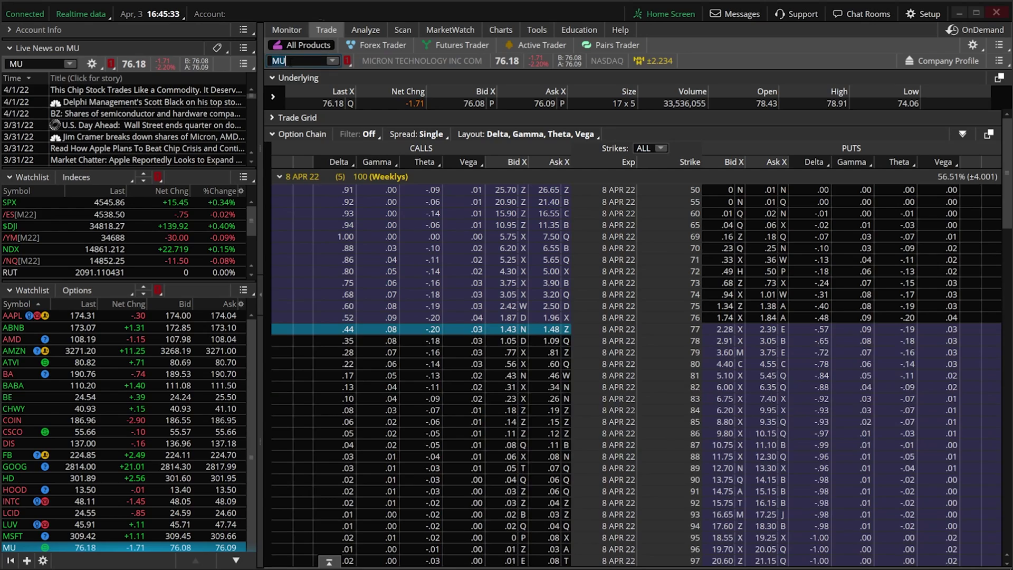
{"action": "key", "text": "BackSpace"}
{"action": "key", "text": "BackSpace"}
{"action": "type", "text": "/ES"}
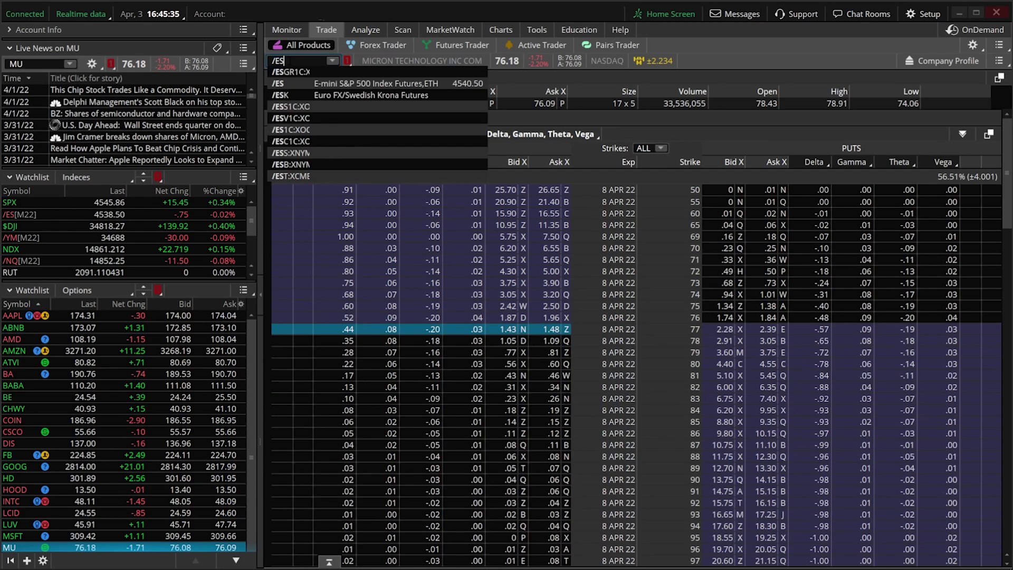
{"action": "key", "text": "Return"}
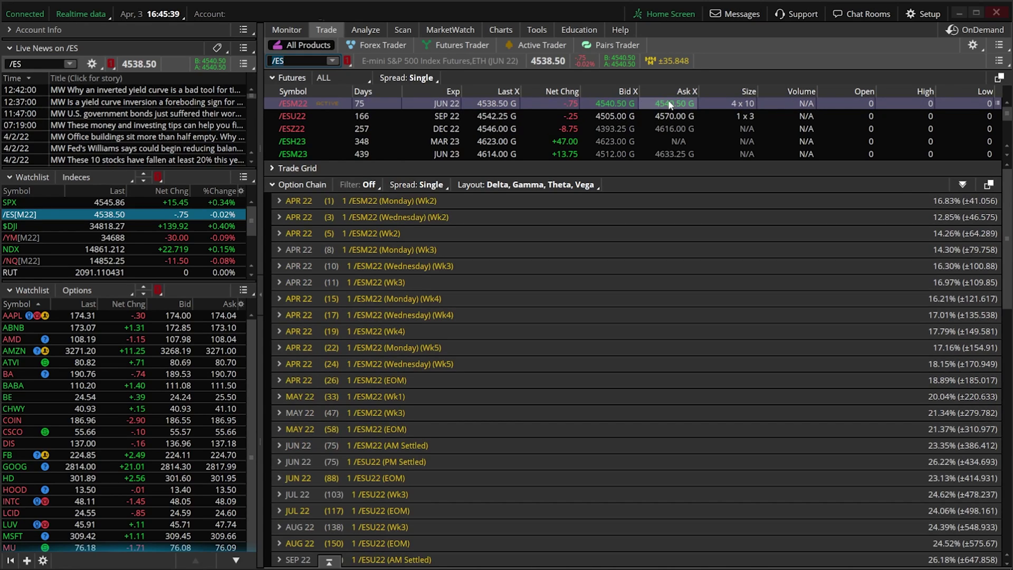
{"action": "left_click", "coordinate": [669, 104]}
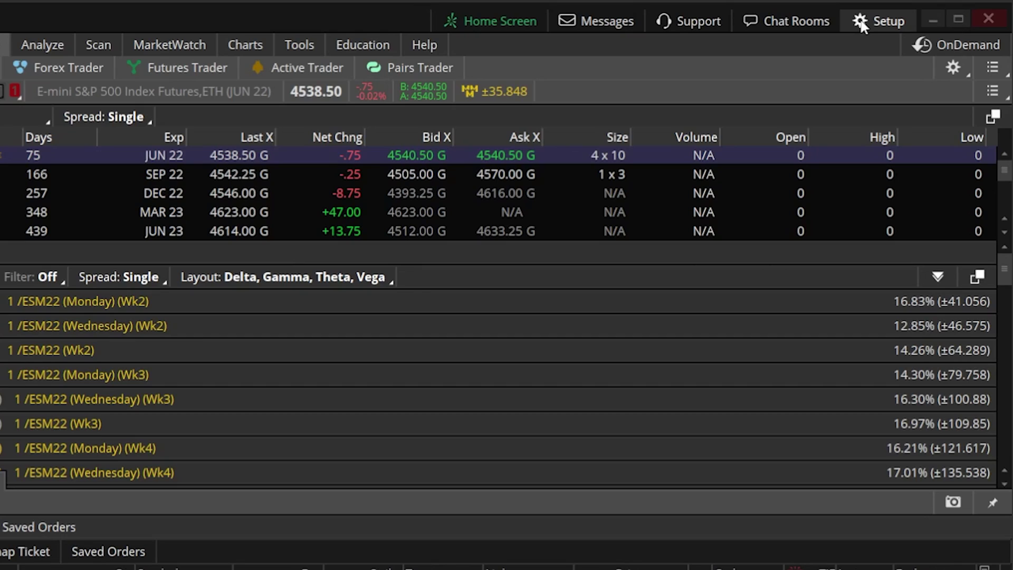
Open the User Setup dialog via Setup > Application Settings
{"action": "left_click", "coordinate": [862, 25]}
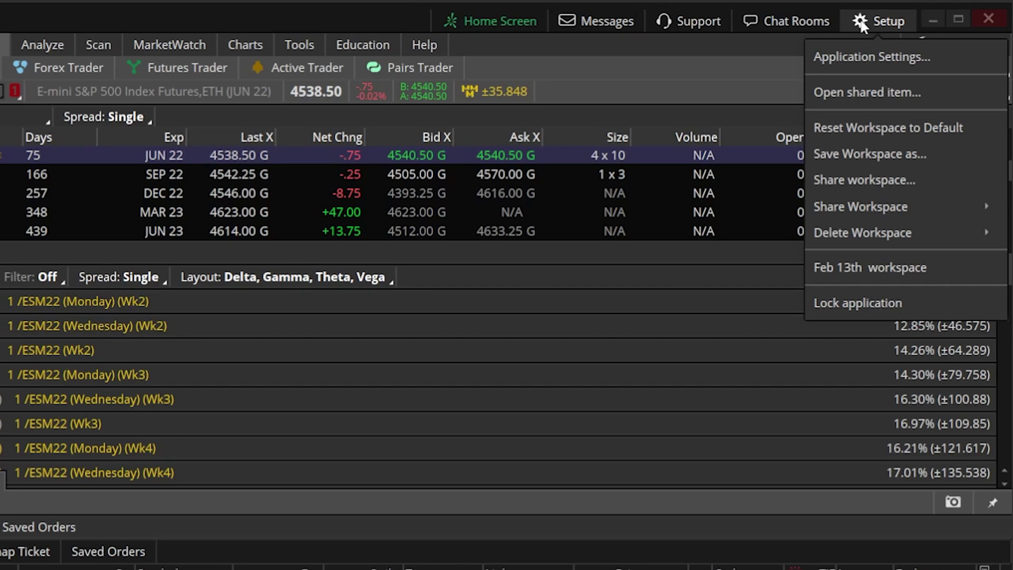
{"action": "left_click", "coordinate": [863, 55]}
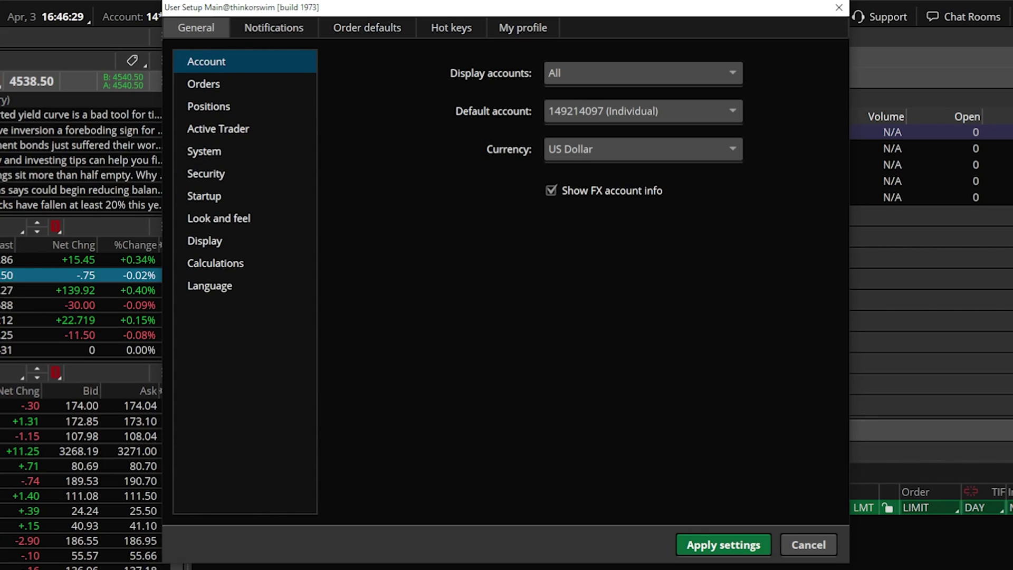
Under Order defaults, keep LIMIT order type and set stock default quantity to 100
{"action": "left_click", "coordinate": [385, 30]}
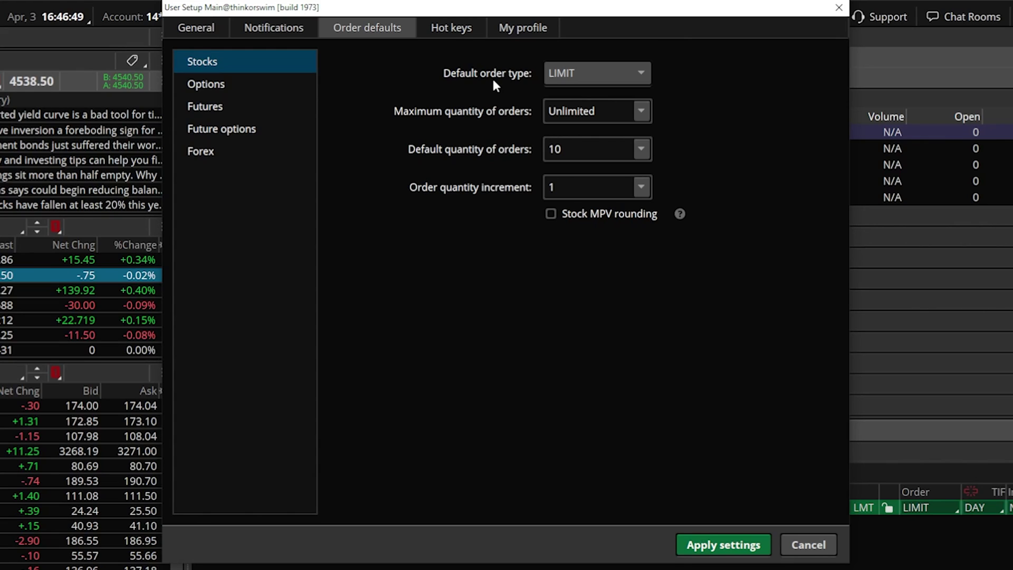
{"action": "left_click", "coordinate": [594, 76]}
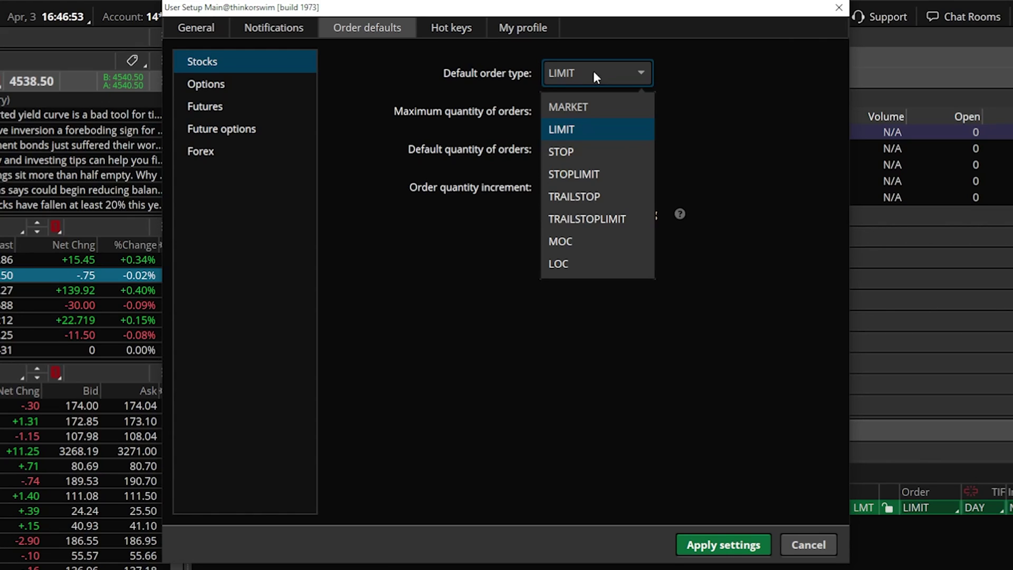
{"action": "left_click", "coordinate": [580, 126]}
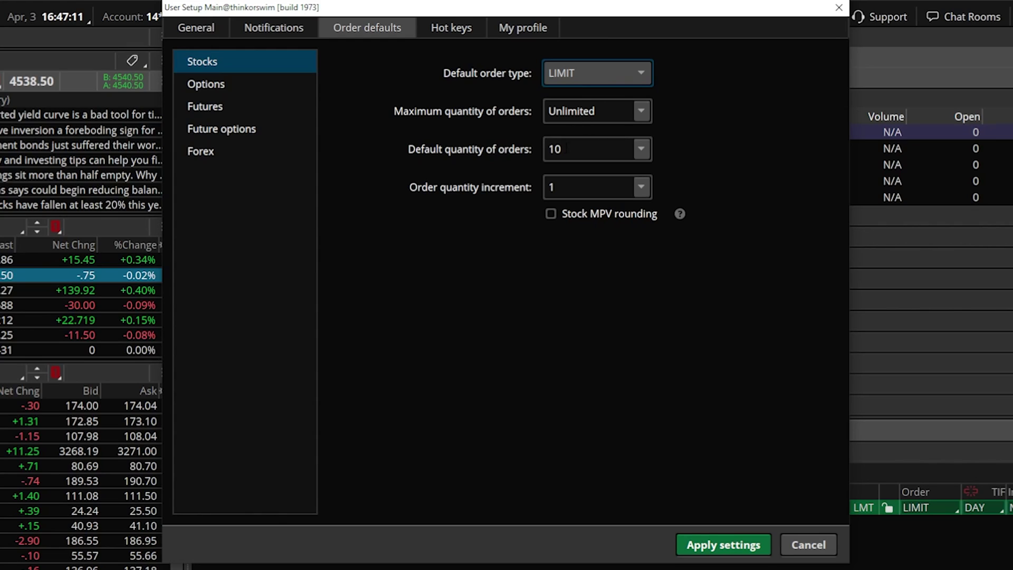
{"action": "left_click", "coordinate": [550, 149]}
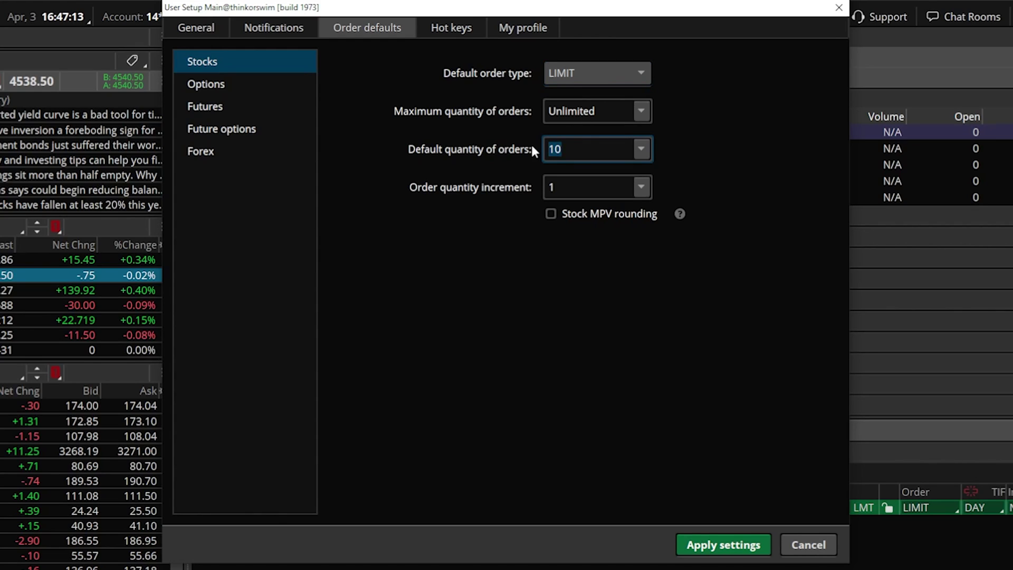
{"action": "type", "text": "100"}
Apply settings, delete the /ESM22 order, and open an MU buy ticket at 100 shares, raised to 103
{"action": "left_click", "coordinate": [730, 549]}
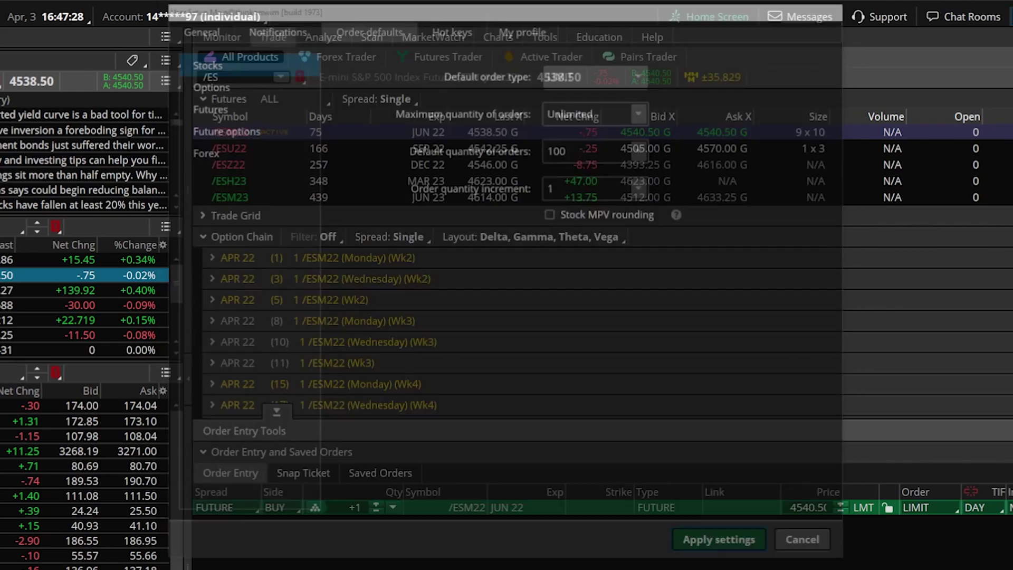
{"action": "left_click", "coordinate": [891, 463]}
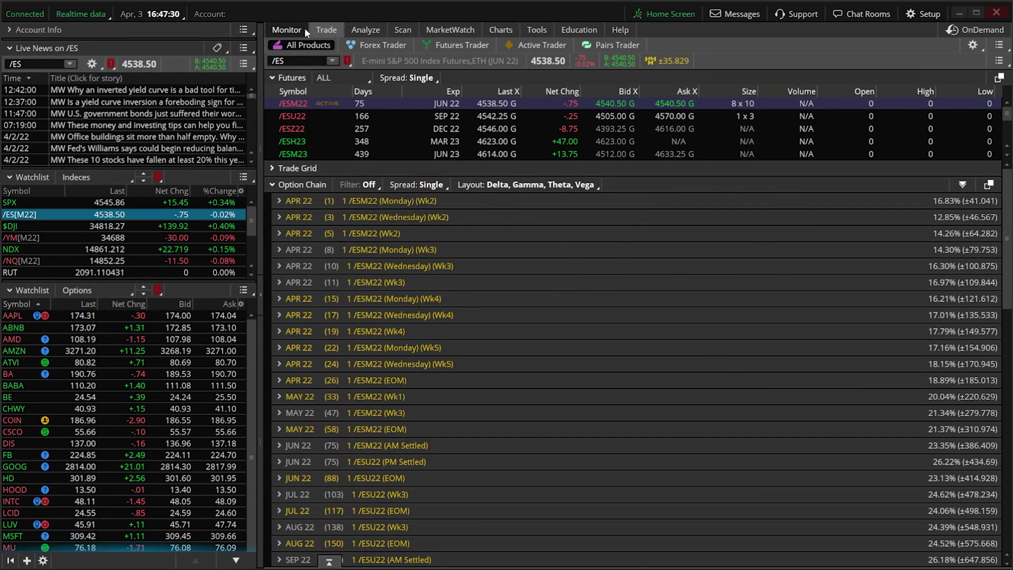
{"action": "left_click", "coordinate": [285, 61]}
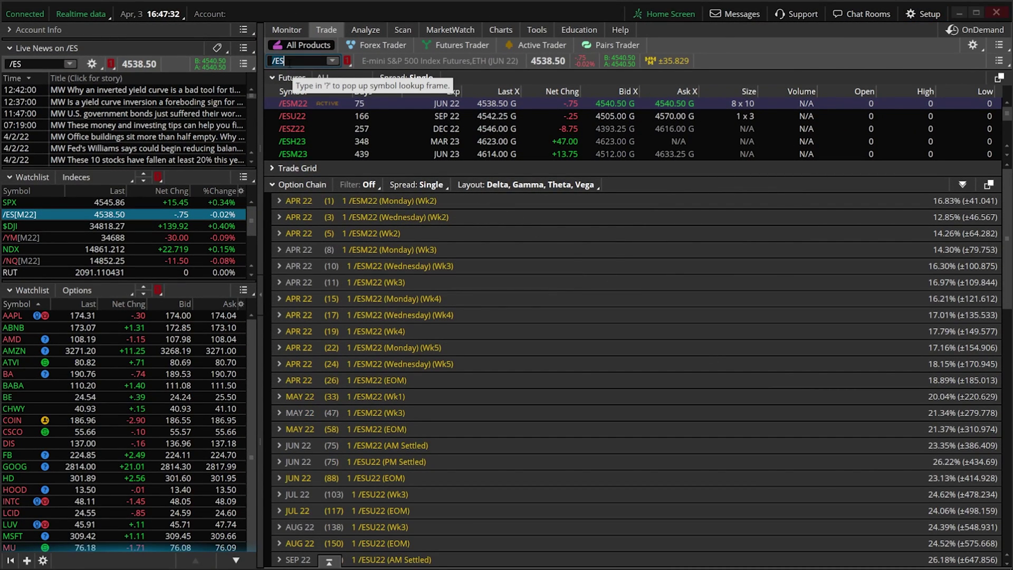
{"action": "type", "text": "MU"}
{"action": "key", "text": "Return"}
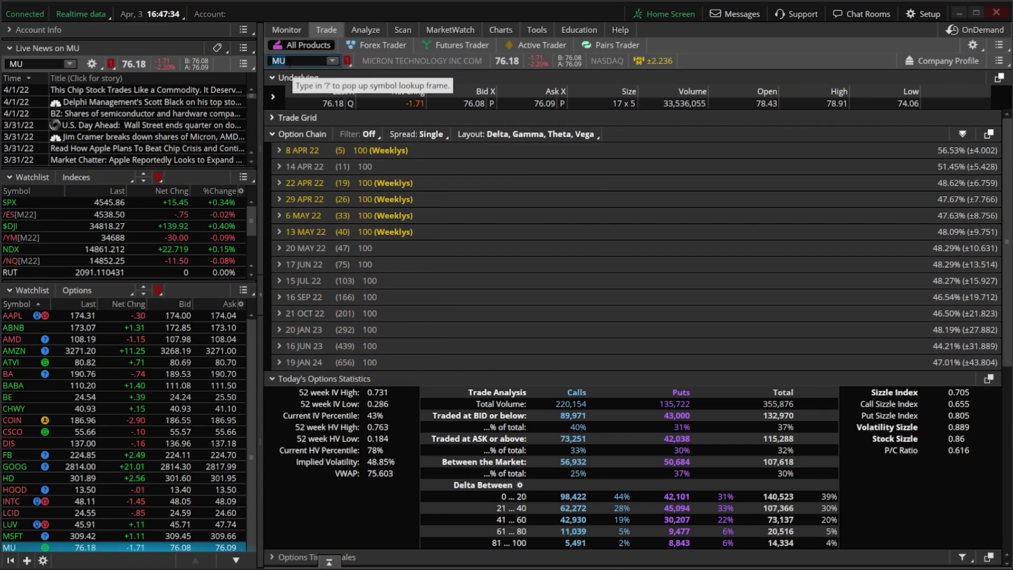
{"action": "left_click", "coordinate": [540, 103]}
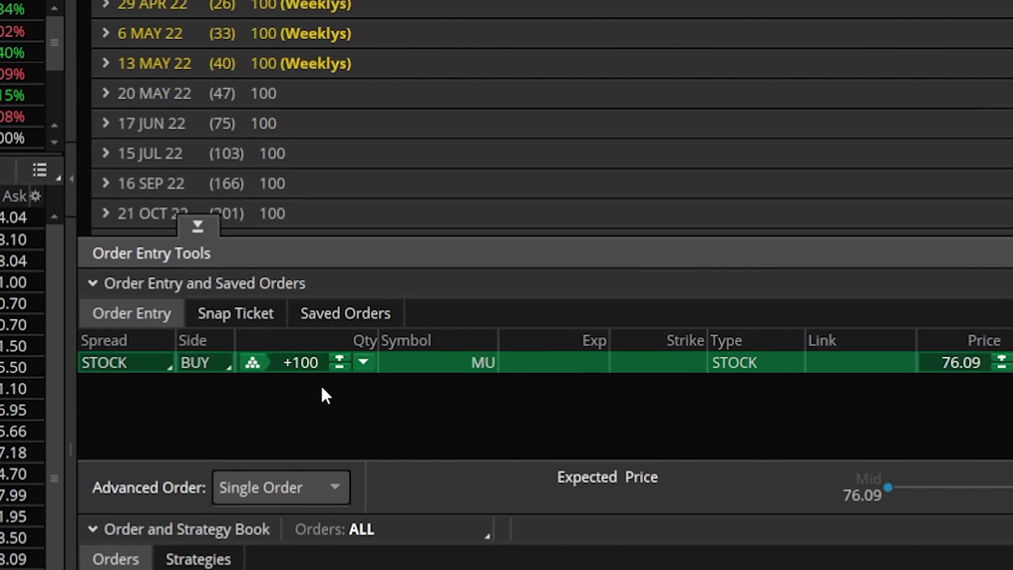
{"action": "left_click", "coordinate": [339, 355]}
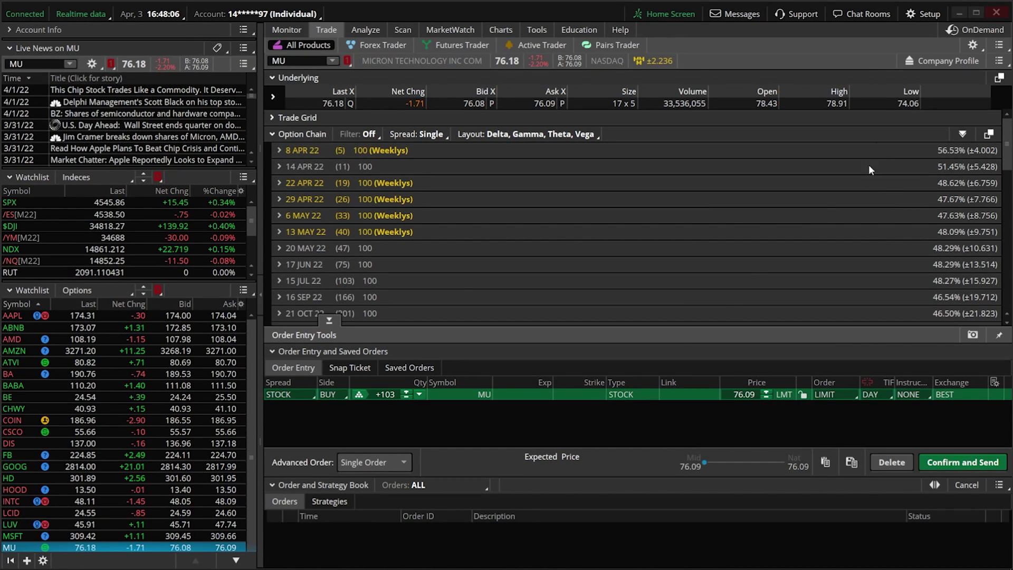
In Application Settings' Order defaults, set the stock quantity increment to 10
{"action": "left_click", "coordinate": [932, 16]}
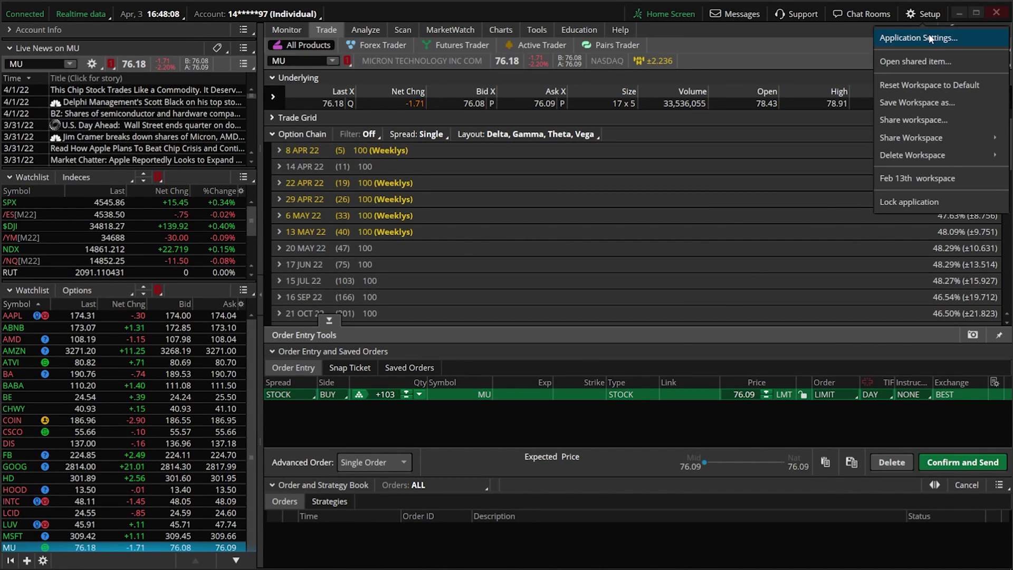
{"action": "left_click", "coordinate": [930, 38]}
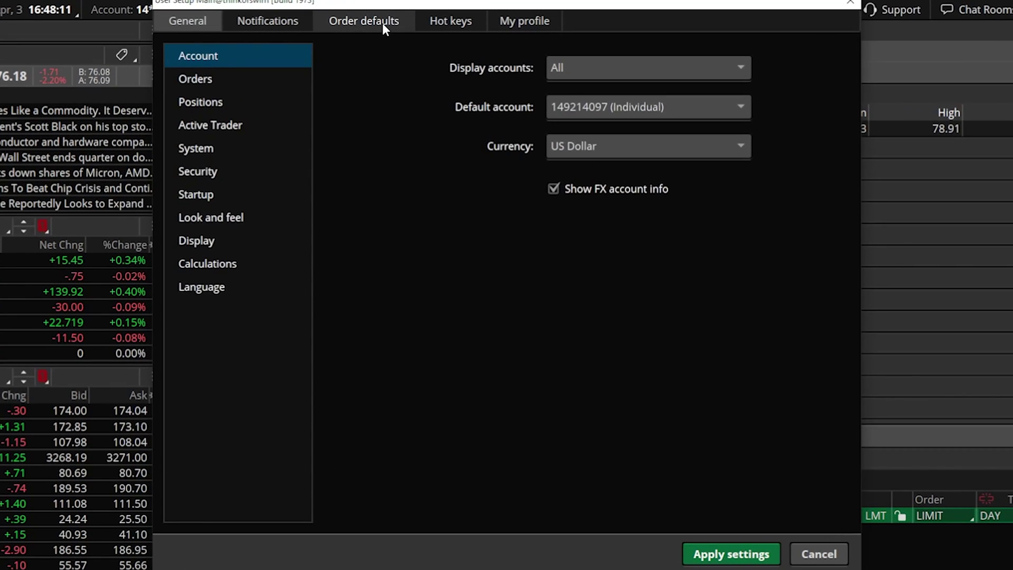
{"action": "left_click", "coordinate": [413, 23]}
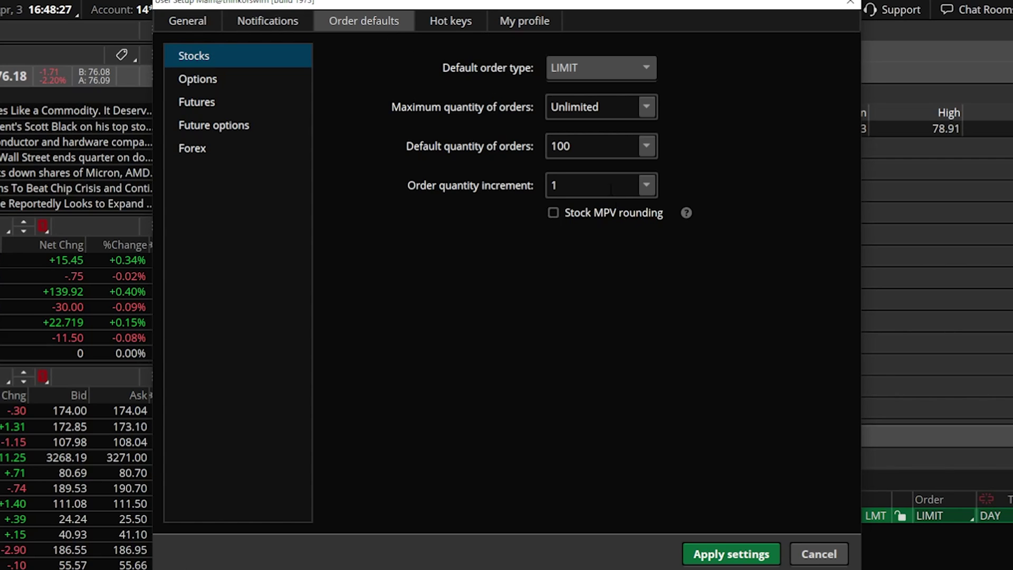
{"action": "left_click", "coordinate": [611, 188]}
{"action": "key", "text": "Home"}
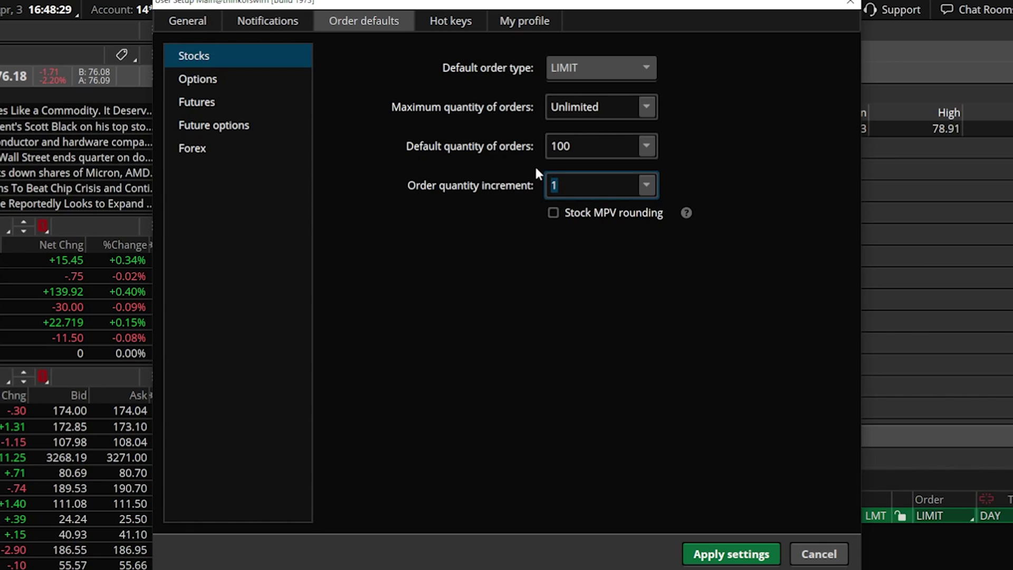
{"action": "type", "text": "10"}
Set the options default quantity to 2 contracts and apply the settings
{"action": "left_click", "coordinate": [214, 78]}
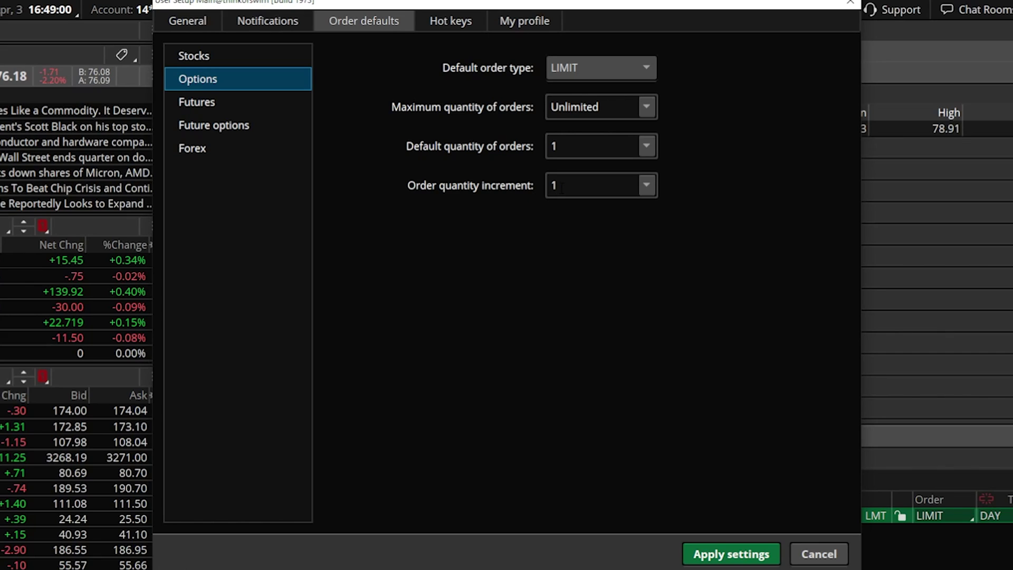
{"action": "left_click", "coordinate": [565, 144]}
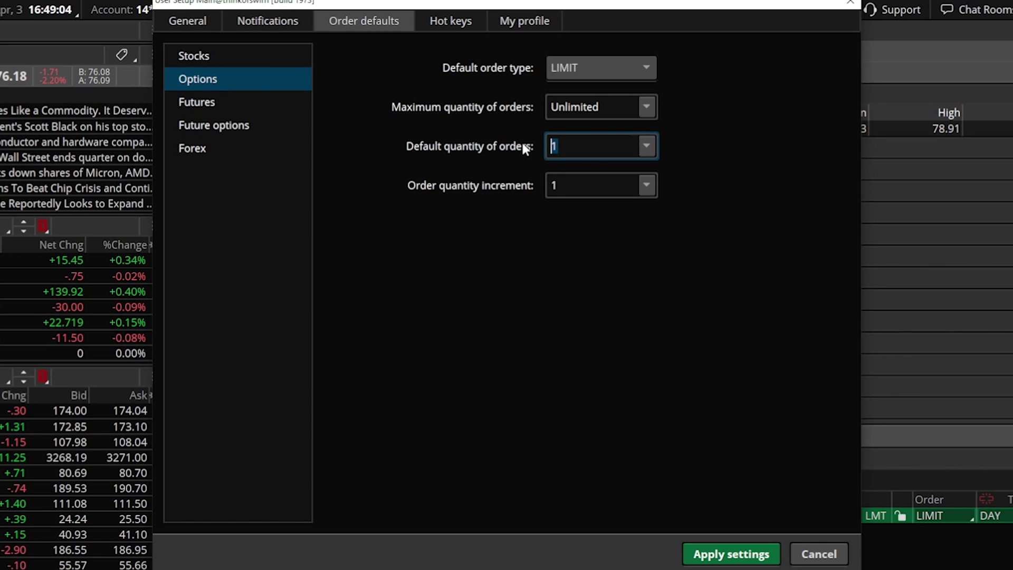
{"action": "key", "text": "BackSpace"}
{"action": "type", "text": "2"}
{"action": "left_click", "coordinate": [732, 554]}
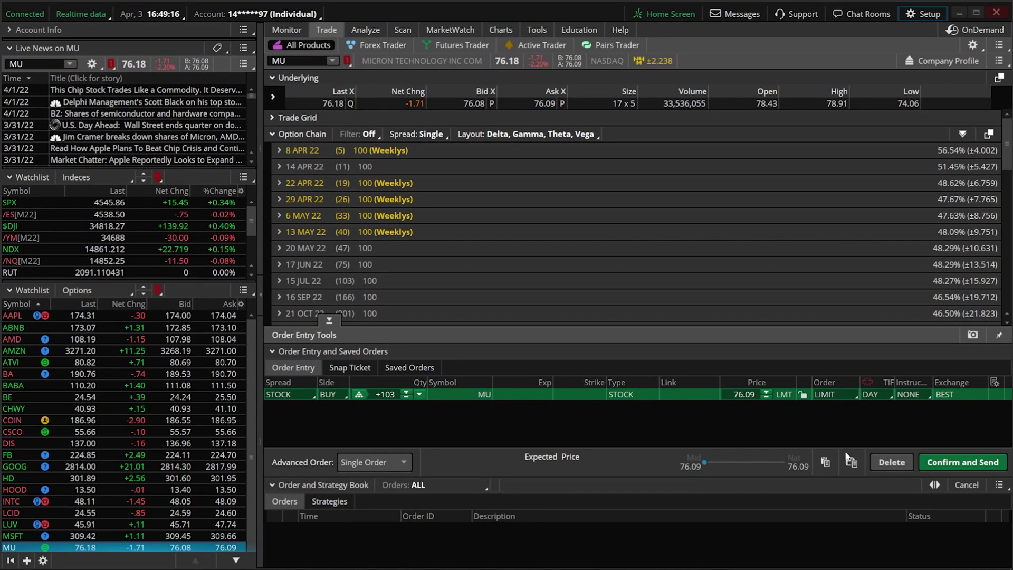
Replace the stock order with a 14 APR 22 77 call buy at 2.12, raised from 2 to 4 contracts
{"action": "left_click", "coordinate": [891, 462]}
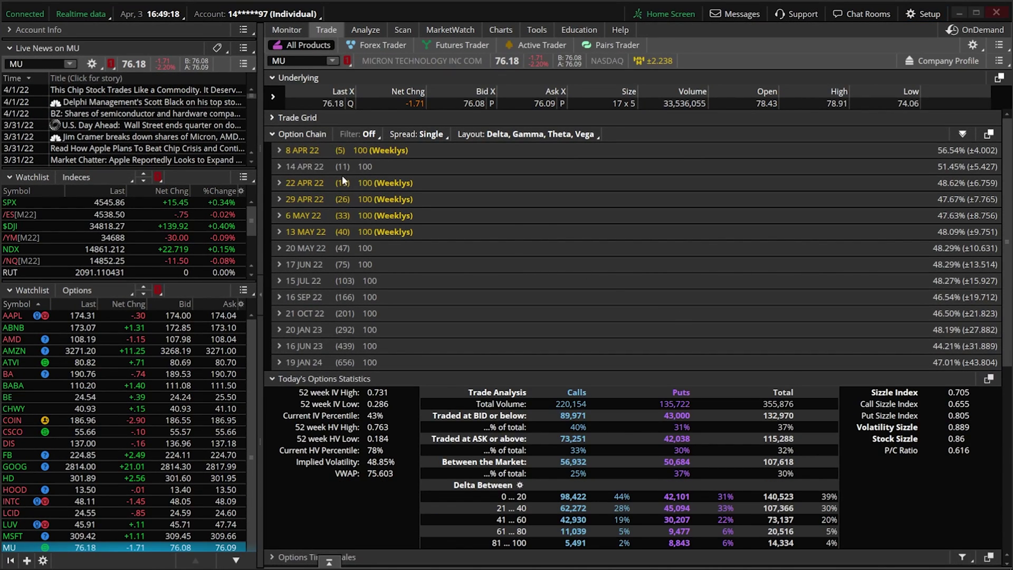
{"action": "left_click", "coordinate": [303, 167]}
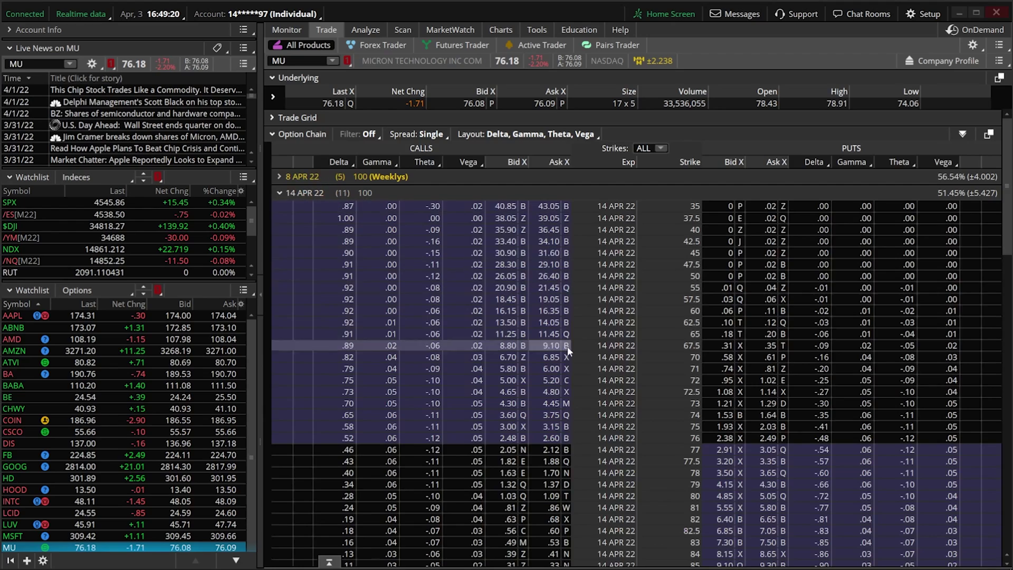
{"action": "scroll", "coordinate": [580, 412], "scroll_direction": "down", "scroll_amount": 1}
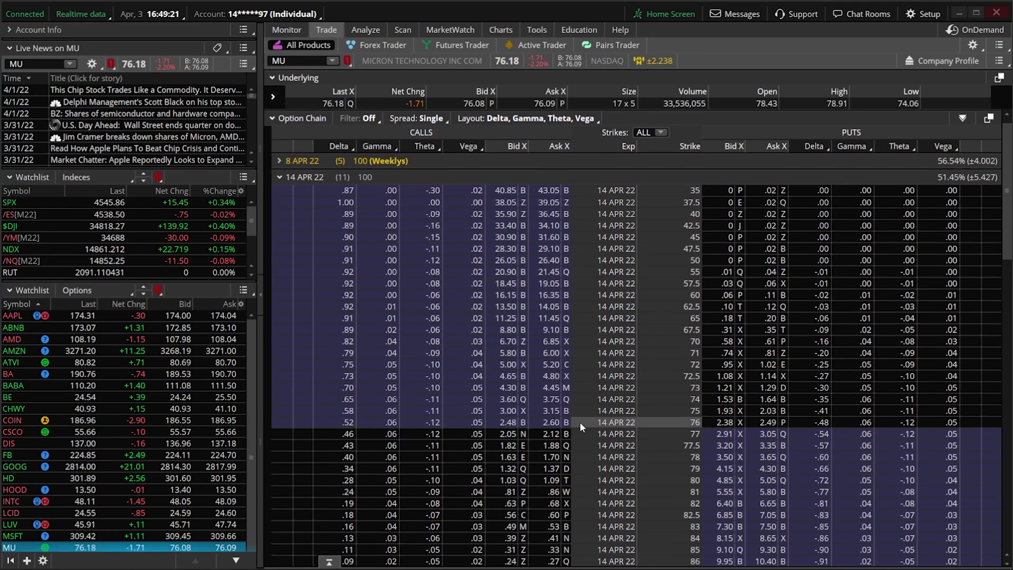
{"action": "left_click", "coordinate": [552, 434]}
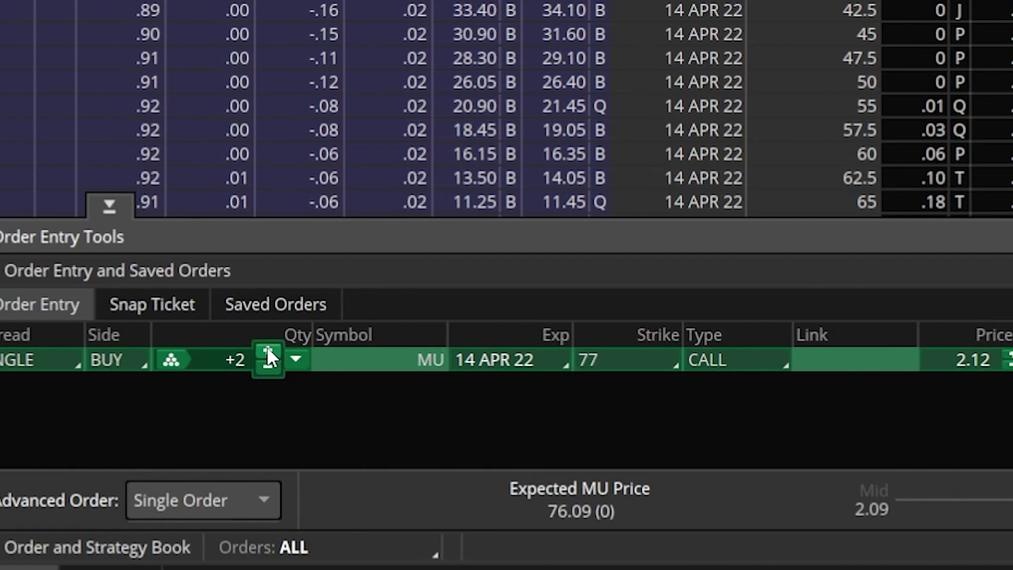
{"action": "left_click", "coordinate": [272, 349]}
{"action": "left_click", "coordinate": [272, 348]}
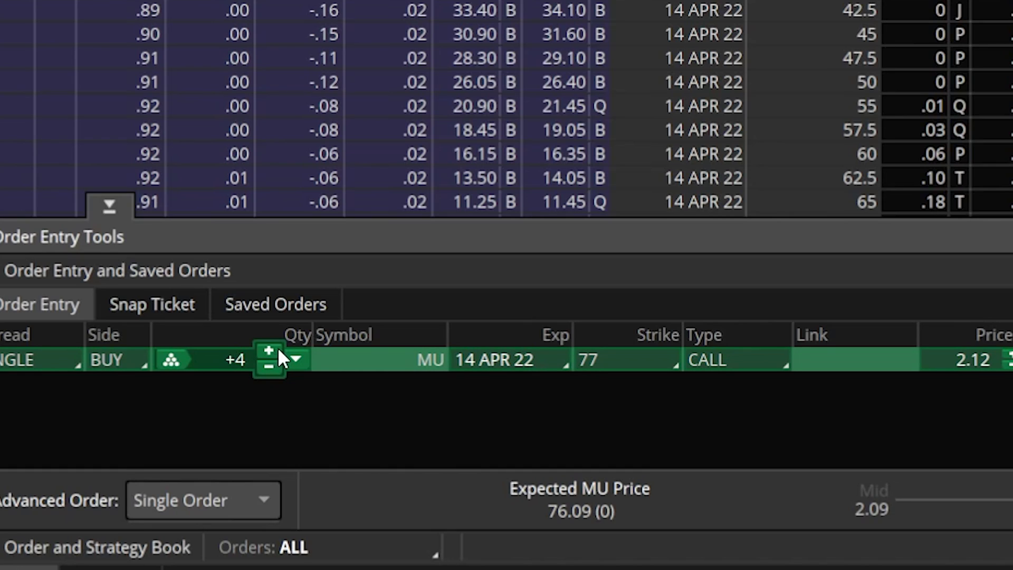